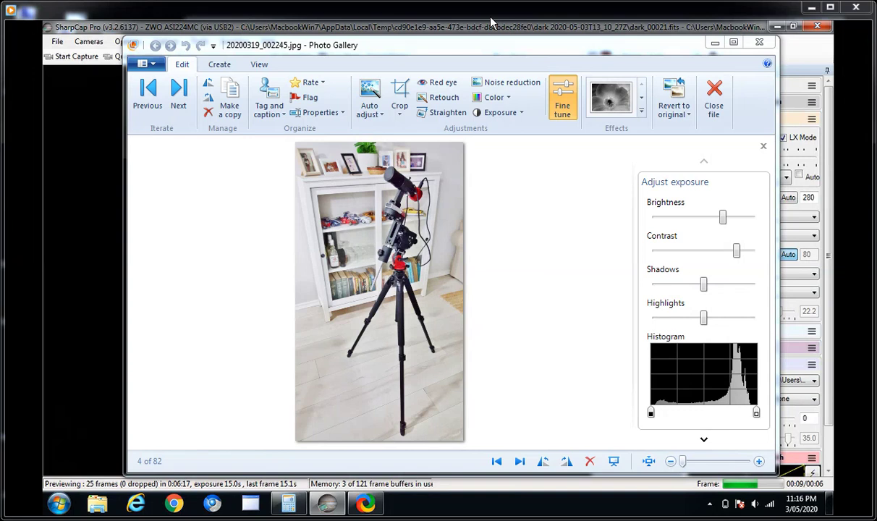
Step: Advance Photo Gallery from photo 4 to photo 5 of 82, the telescope-and-mount close-up
click(402, 268)
click(519, 461)
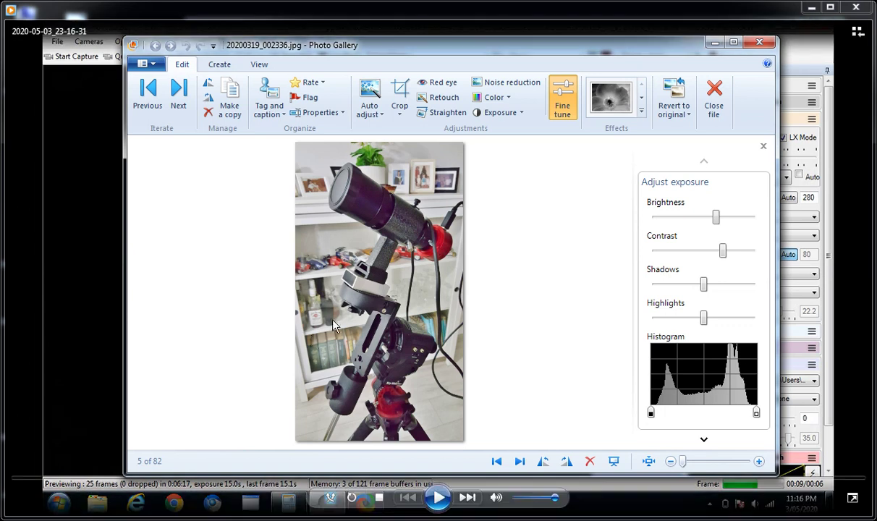
Step: Close Photo Gallery to return to the SharpCap preview at 15.0 s exposure, gain 280
click(374, 288)
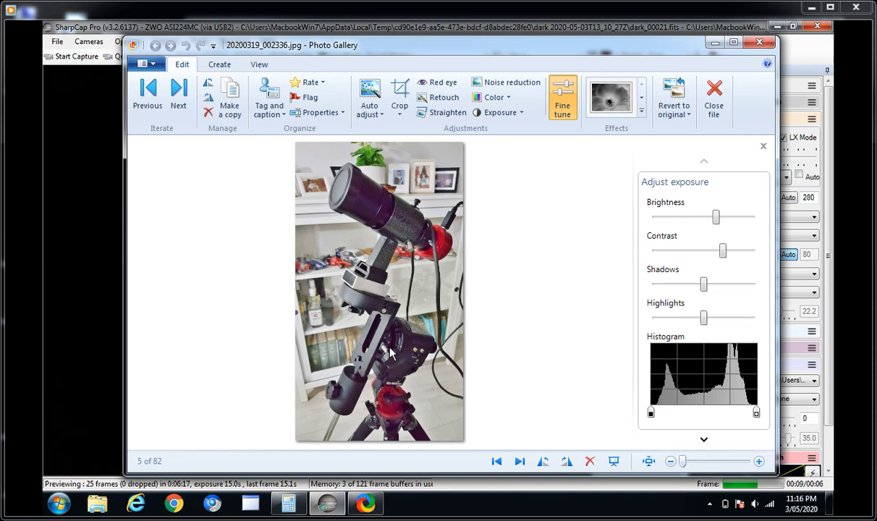
mouse_move(561, 72)
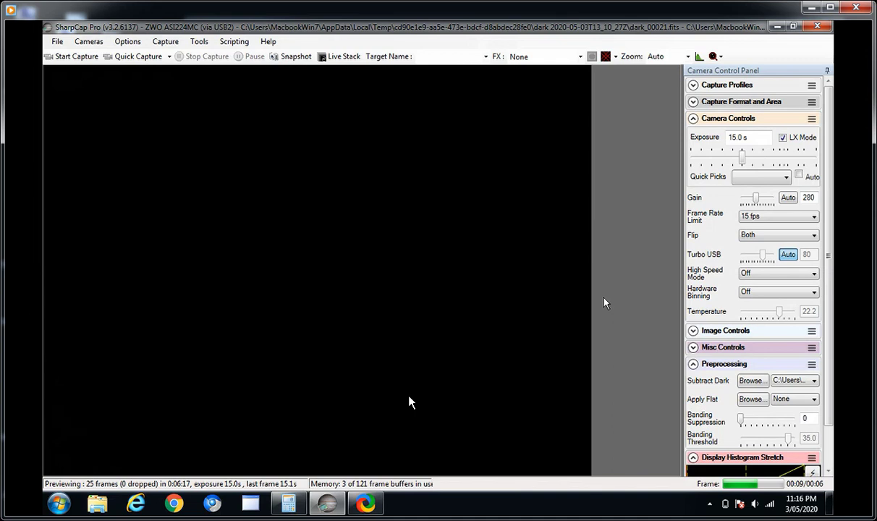
Step: Set the camera gain to 400
mouse_move(437, 497)
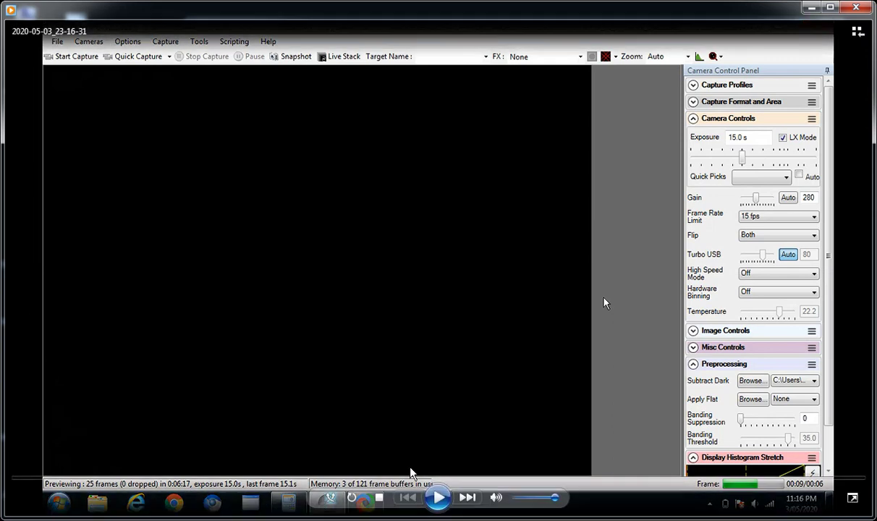
click(437, 497)
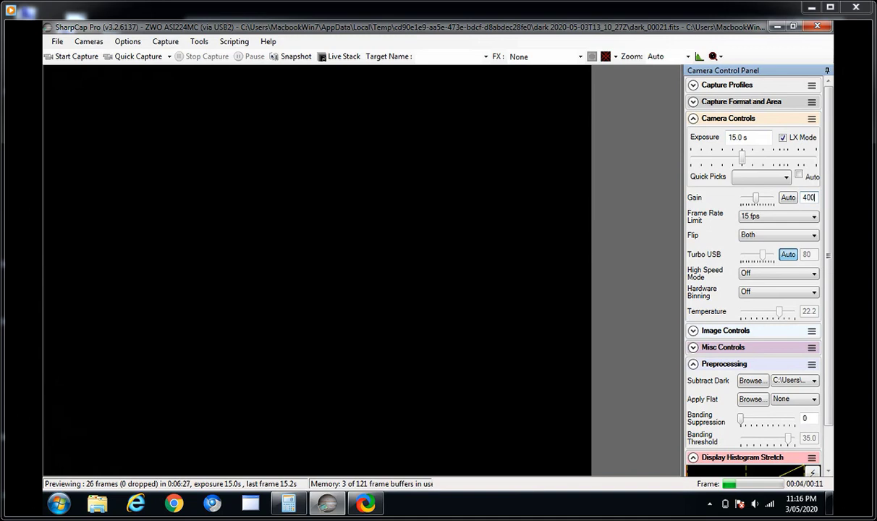
key(Return)
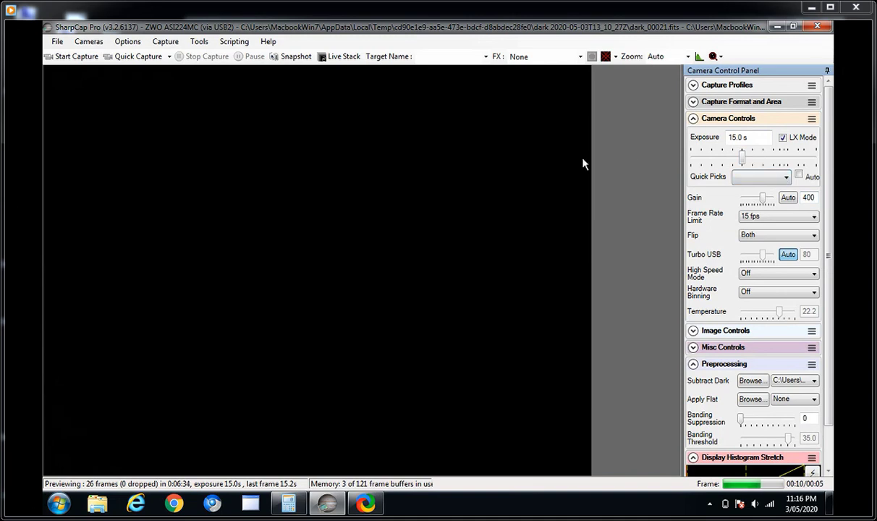
Step: Close the ZWO ASI224MC camera and reopen it from the Cameras menu
click(102, 47)
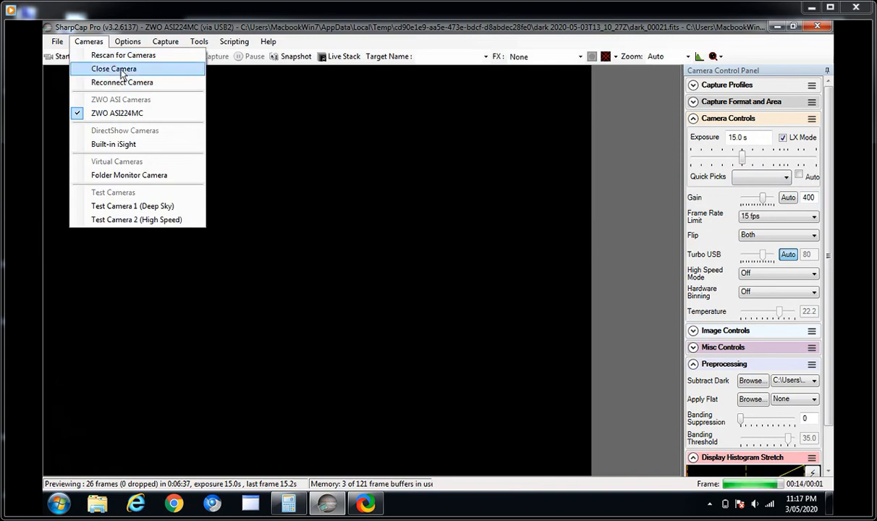
click(121, 70)
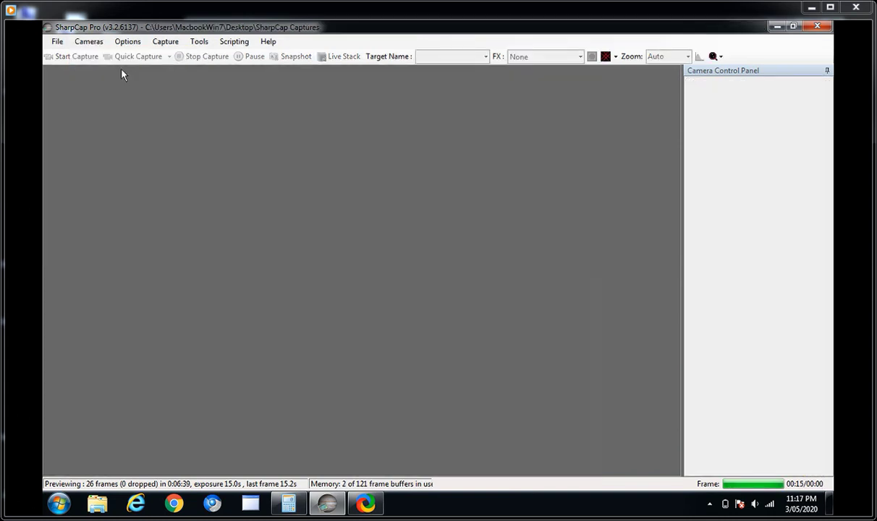
click(99, 42)
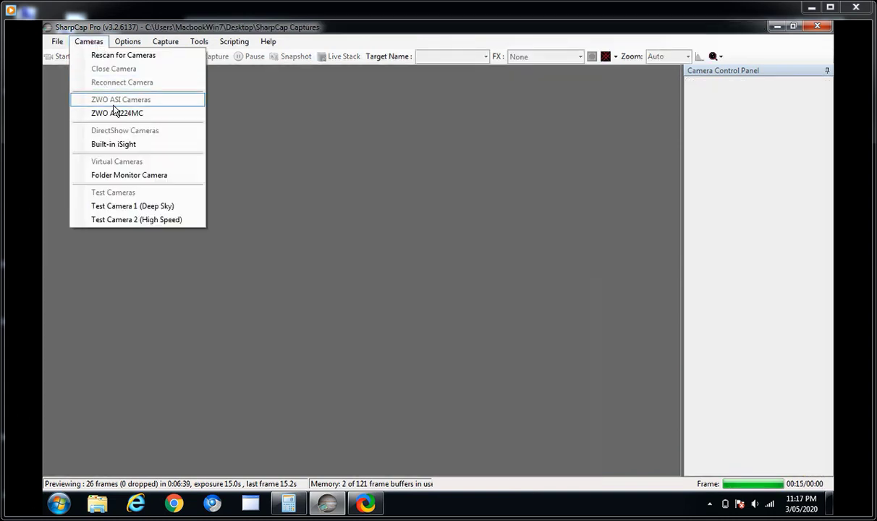
click(116, 113)
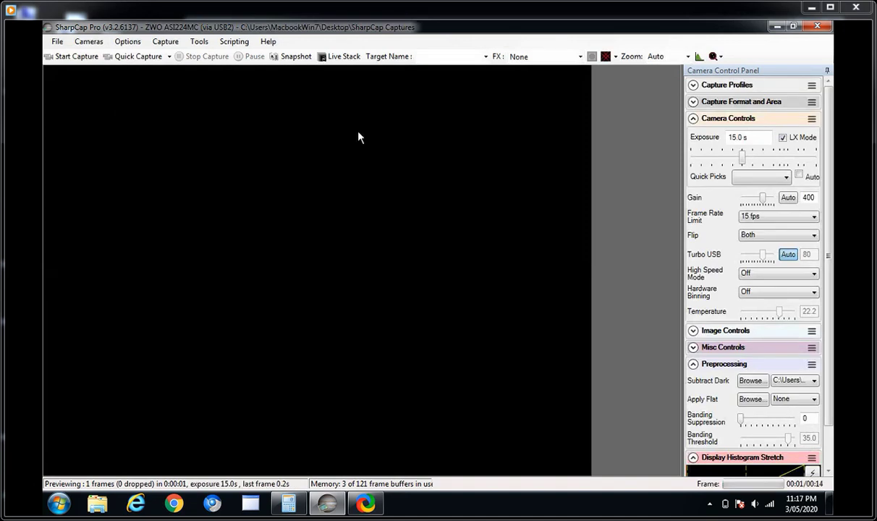
Step: Pick the 4s exposure preset from Quick Picks
click(786, 178)
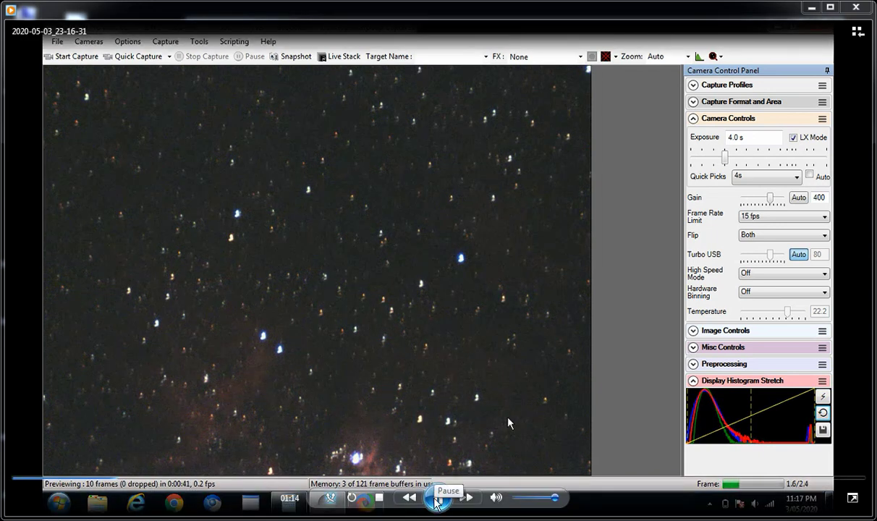
click(435, 503)
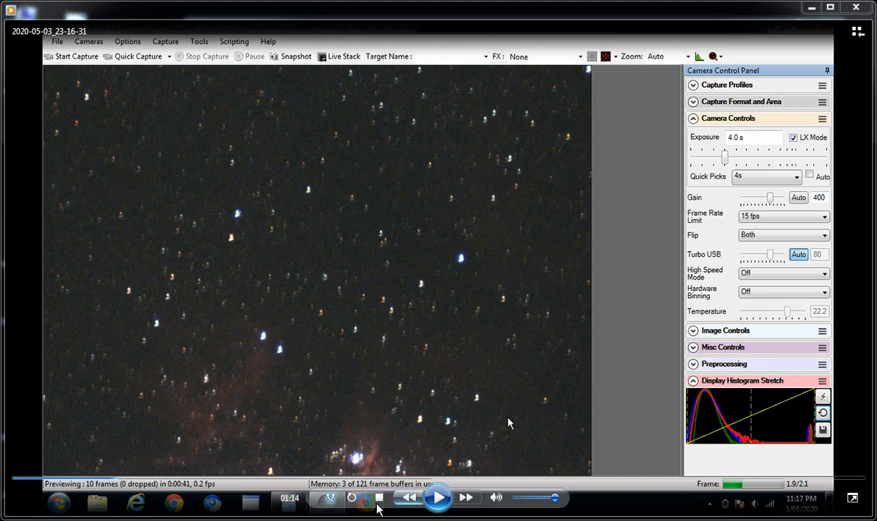
click(341, 284)
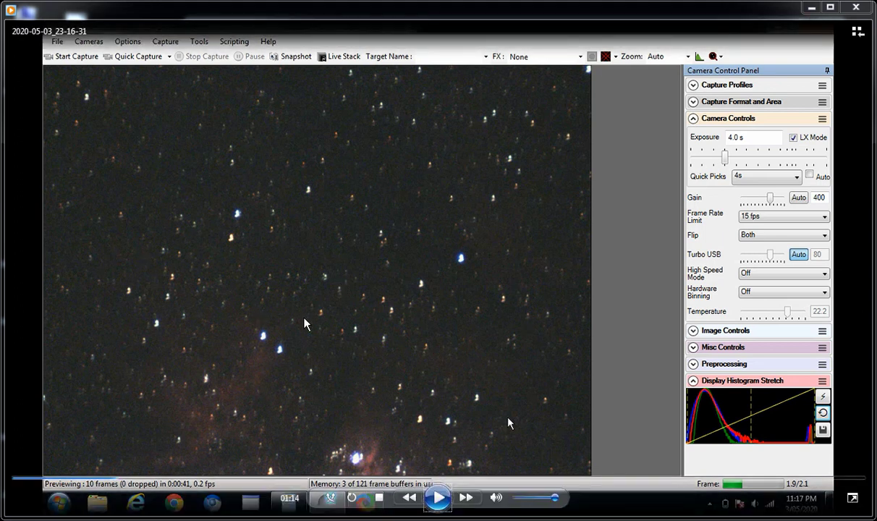
click(353, 292)
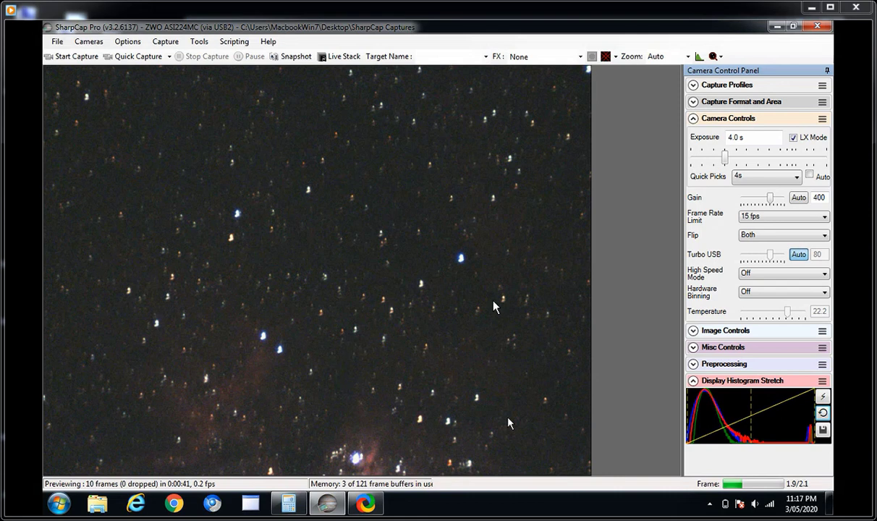
mouse_move(399, 276)
mouse_move(598, 397)
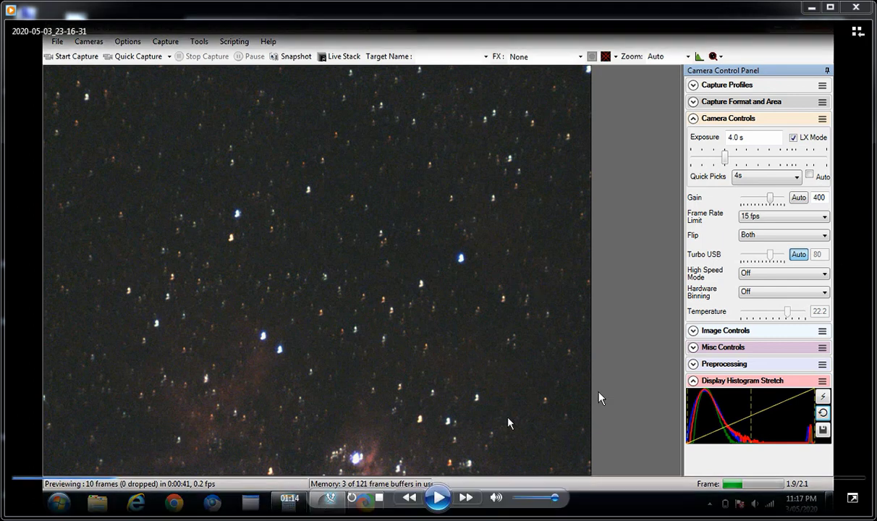
Step: Centre the reddish Eta Carinae nebula in the 4.0 s, gain 400 preview
click(437, 497)
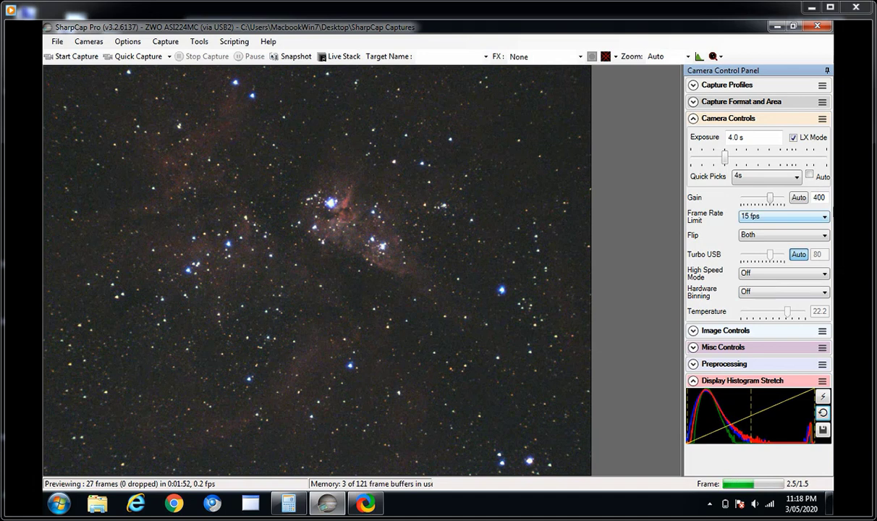
Step: Replace the gain value 400 with 280
double_click(819, 199)
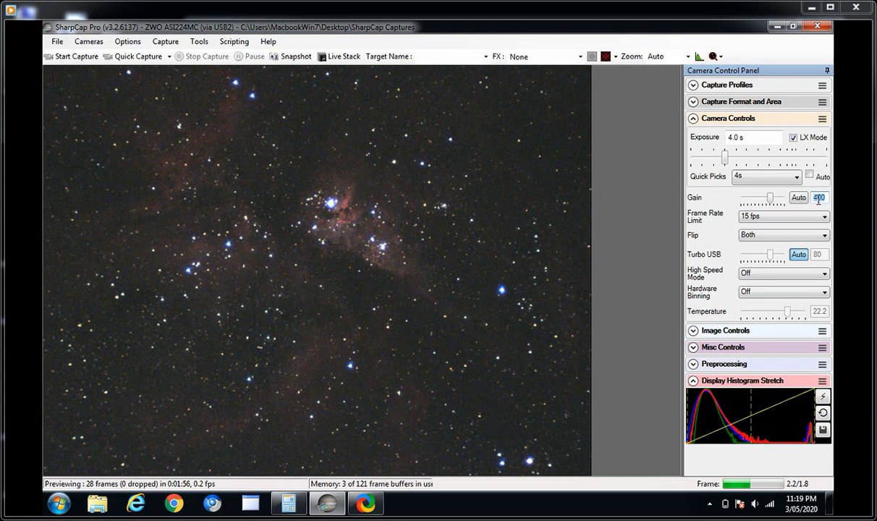
text(280)
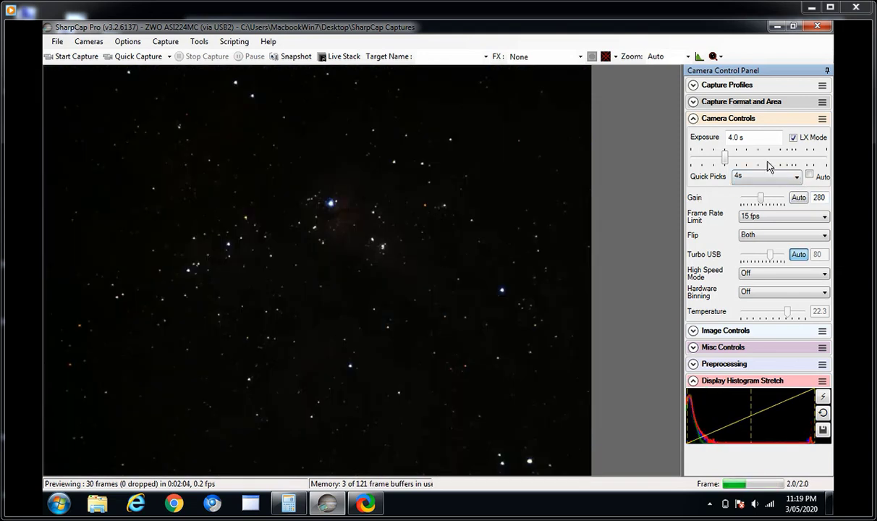
Step: Set the exposure to the 15 s preset and collapse the Camera Controls section
click(795, 179)
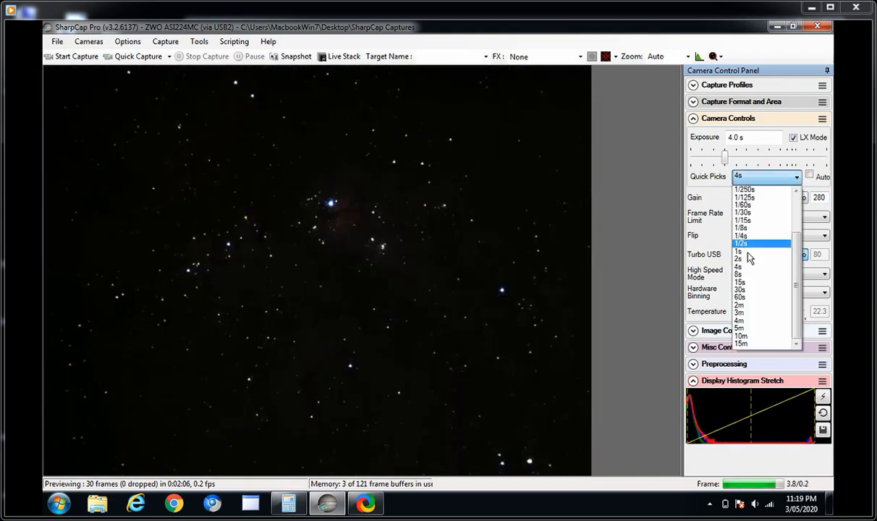
click(739, 281)
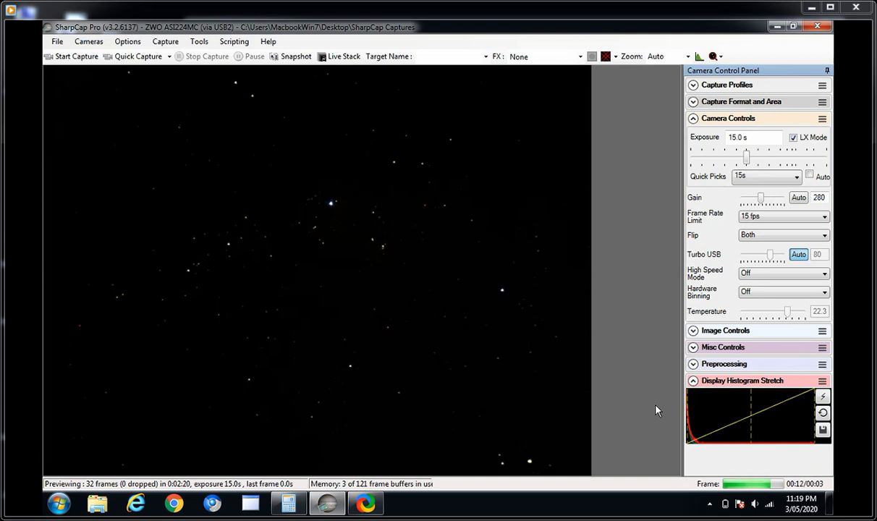
click(693, 118)
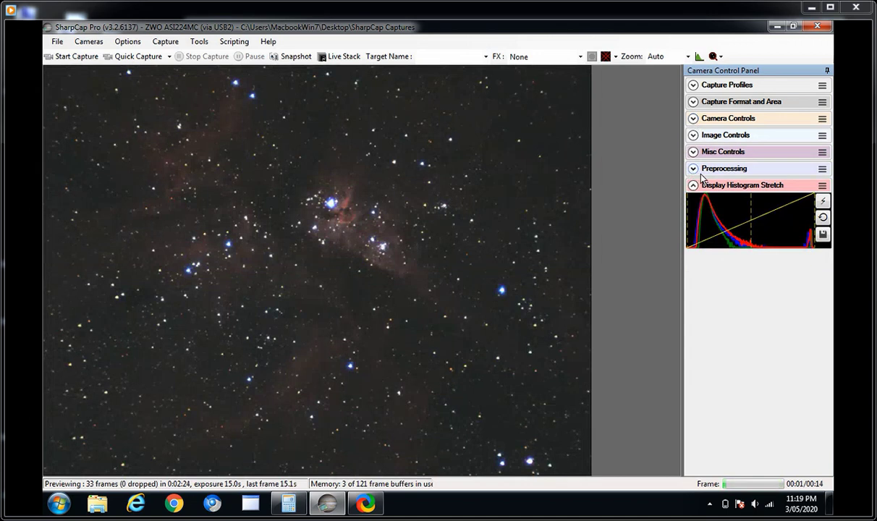
Step: Under Preprocessing, choose the 15.0s gain_280 dark_20_frames file for Subtract Dark
click(692, 169)
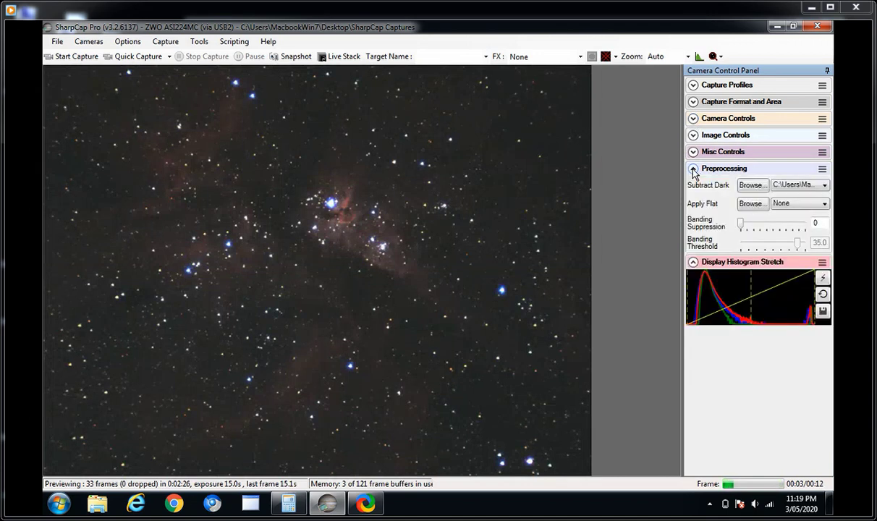
click(824, 186)
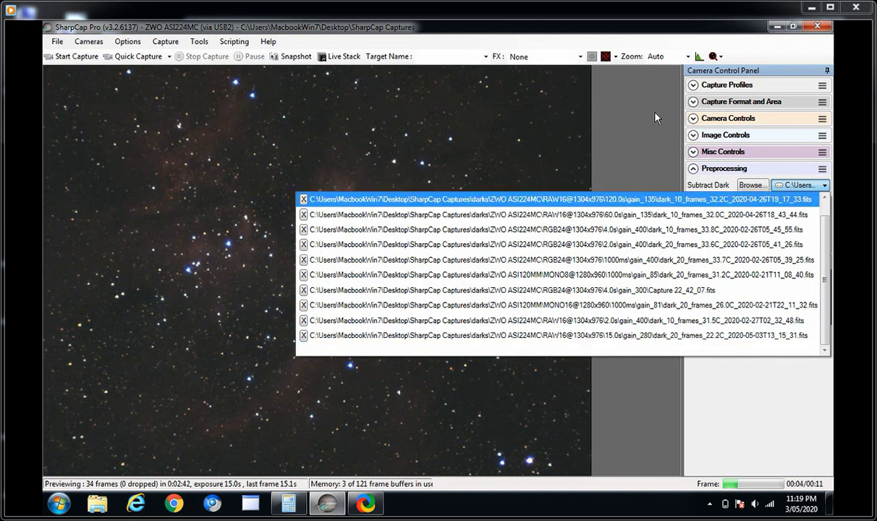
click(648, 337)
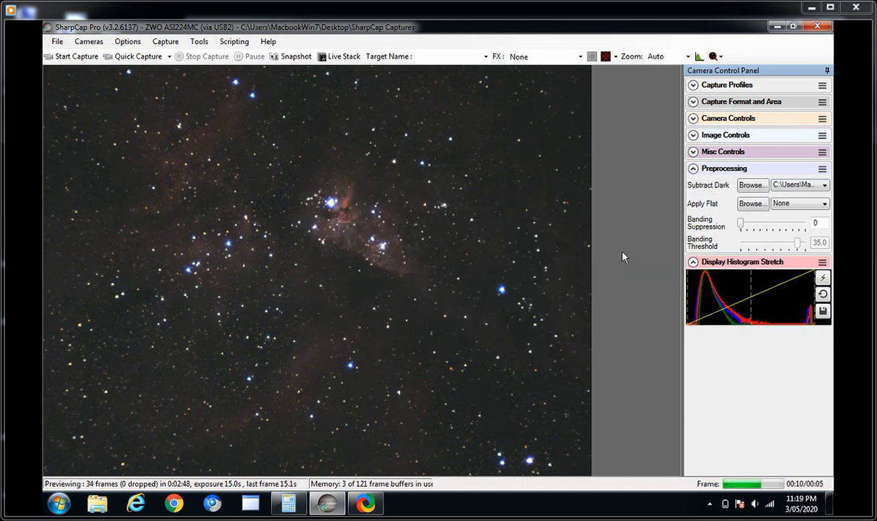
Step: Start Live Stack and let the first 15 s frame stack, totalling 15.00 s
click(338, 63)
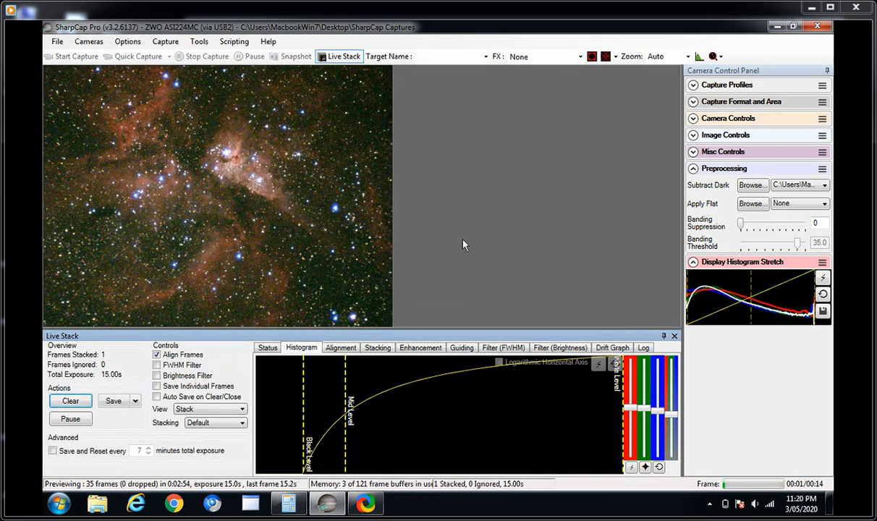
mouse_move(534, 345)
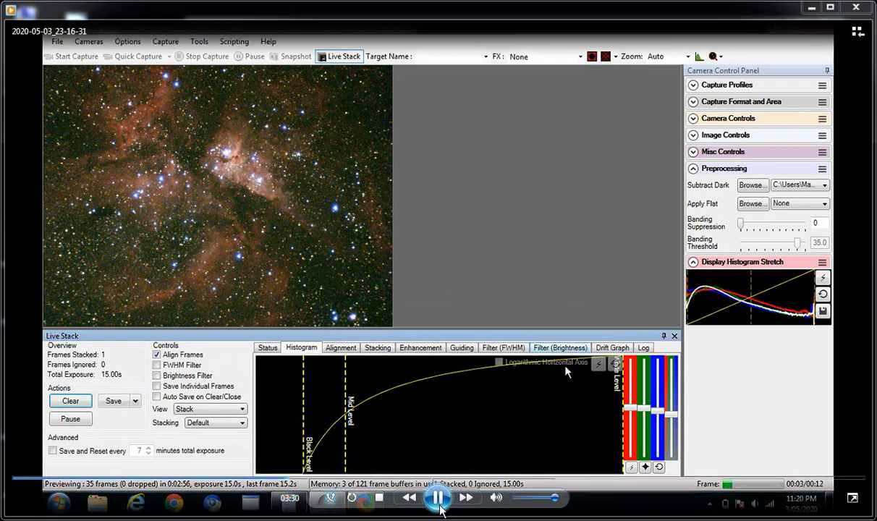
click(438, 498)
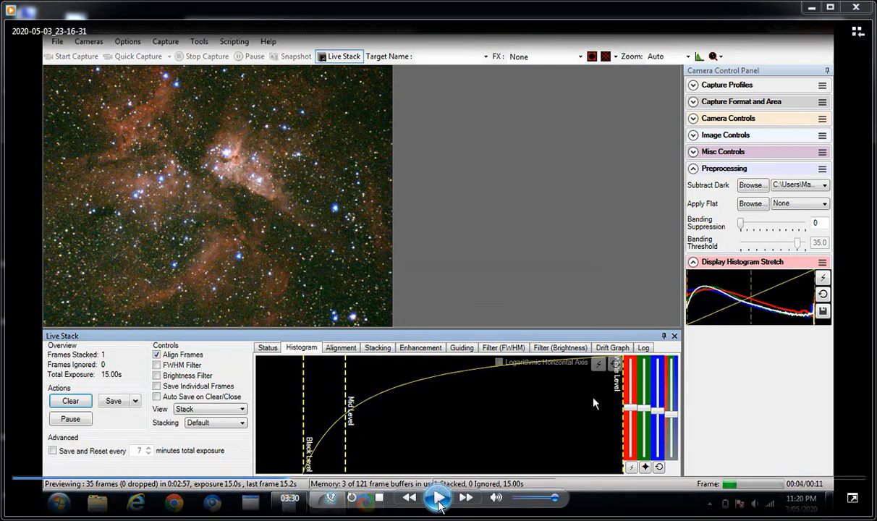
click(110, 357)
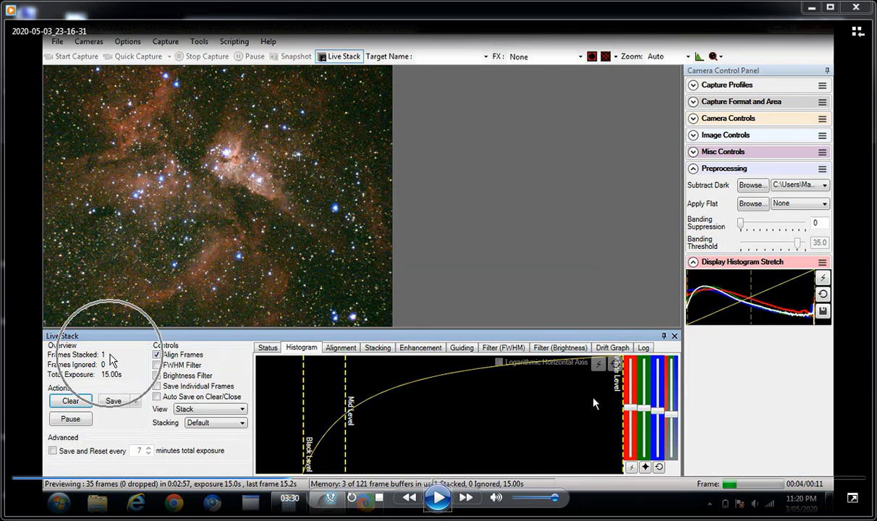
click(239, 206)
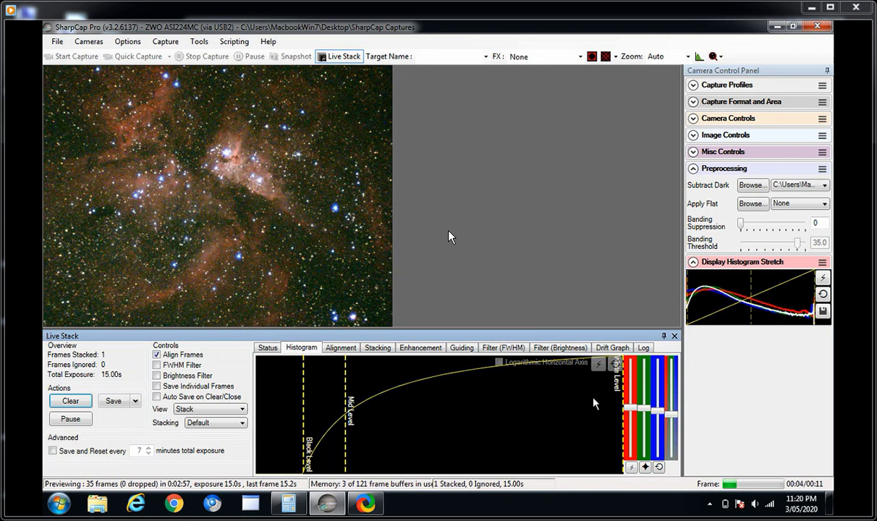
Step: View the live stack Histogram tab as a second frame brings the total to 30.00 s
mouse_move(335, 213)
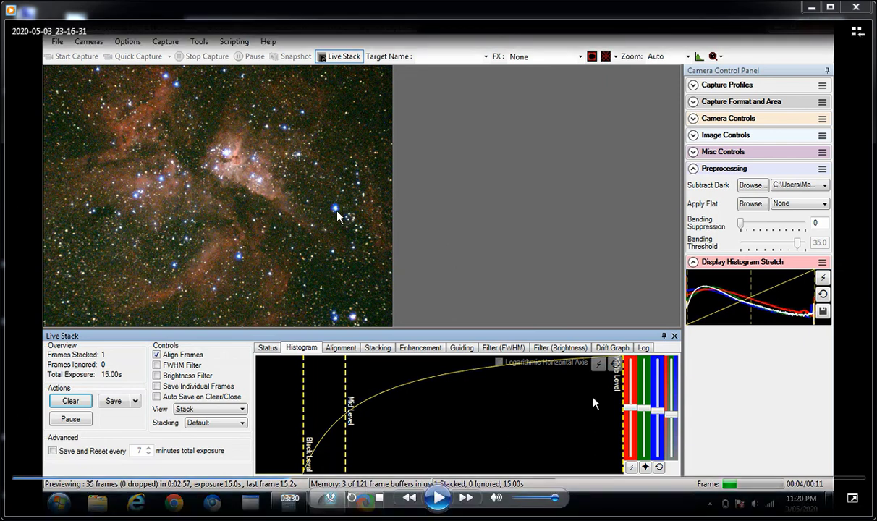
click(315, 200)
click(432, 496)
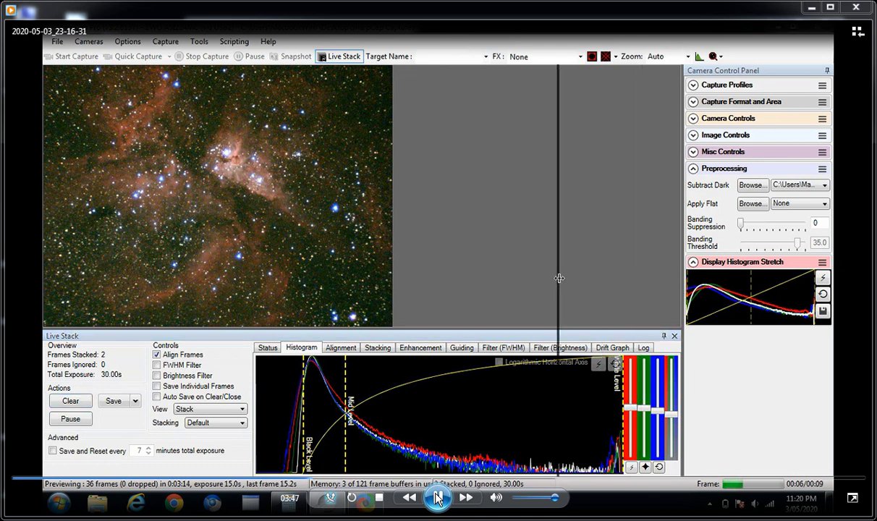
Step: Move the preview splitter left to widen the Camera Control Panel as the stack reaches 45 s
click(437, 498)
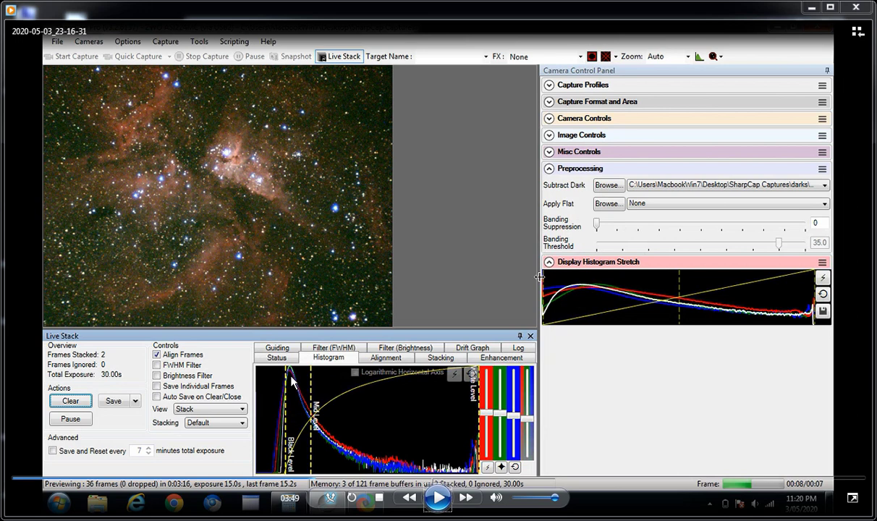
click(437, 498)
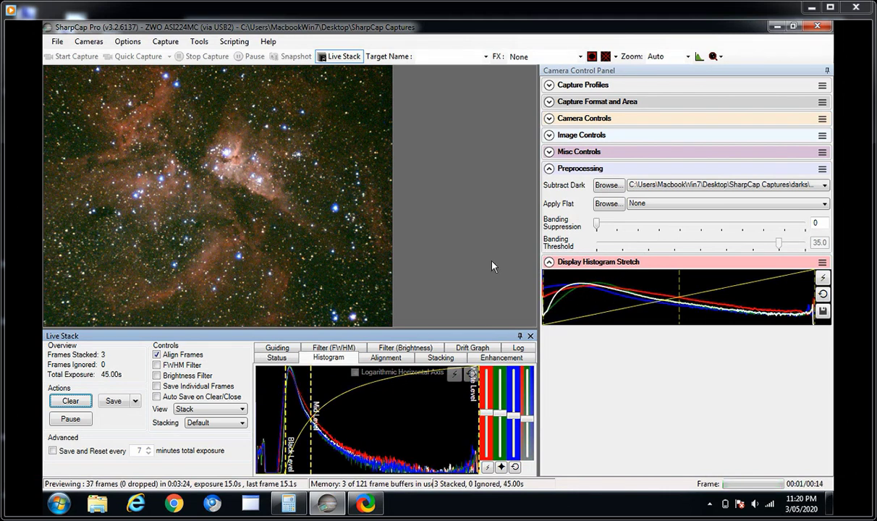
Step: Inspect the red, green and blue Live Stack Histogram sliders without changing them while frame four stacks
mouse_move(504, 426)
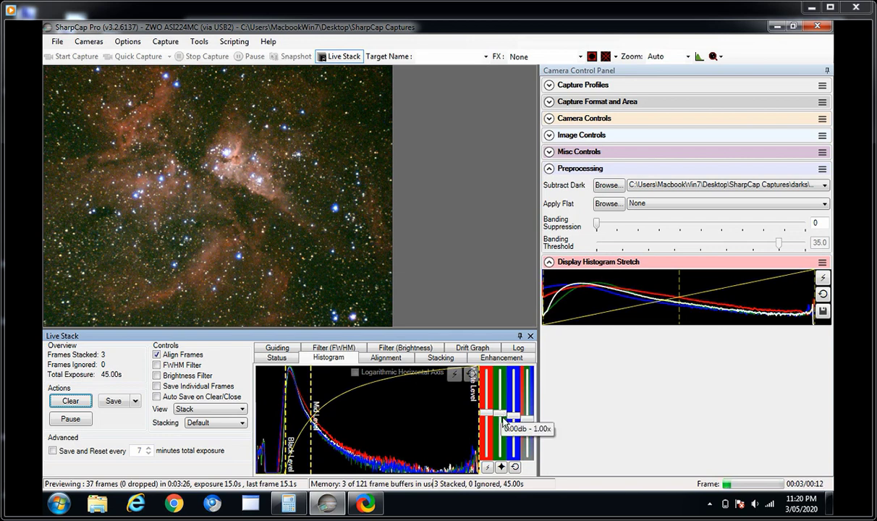
mouse_move(486, 414)
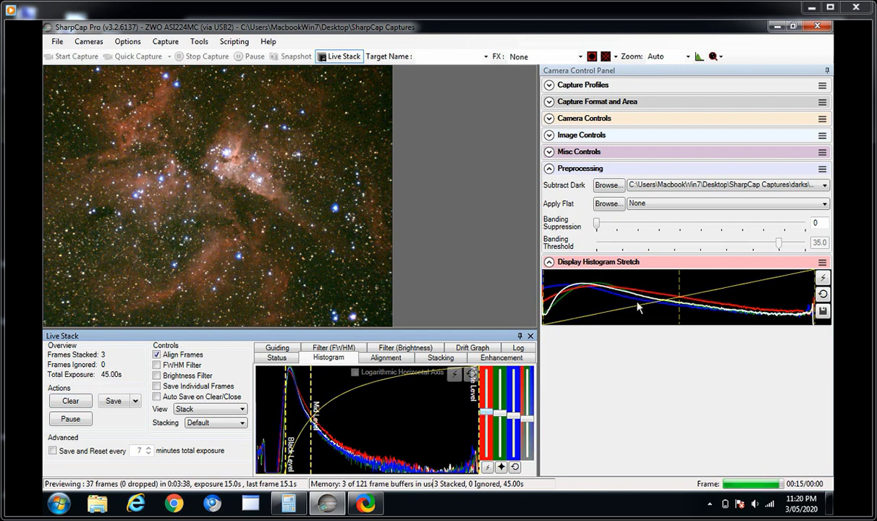
mouse_move(455, 492)
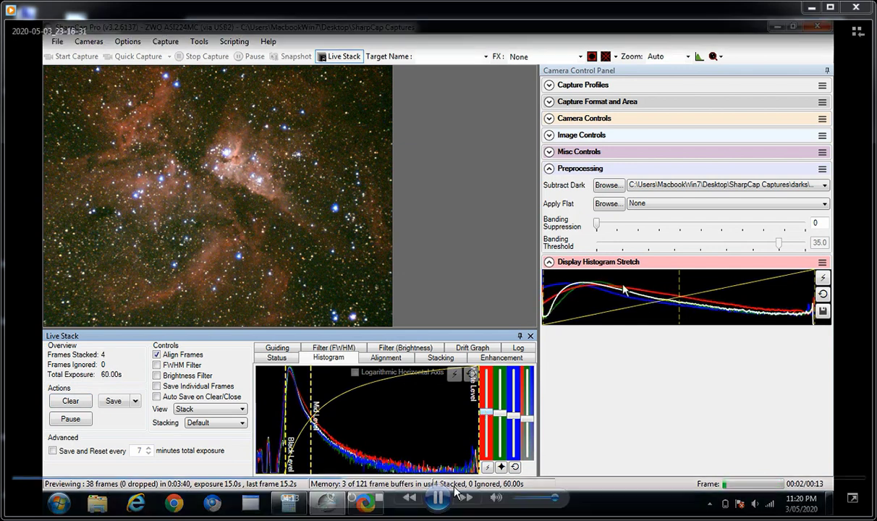
click(296, 287)
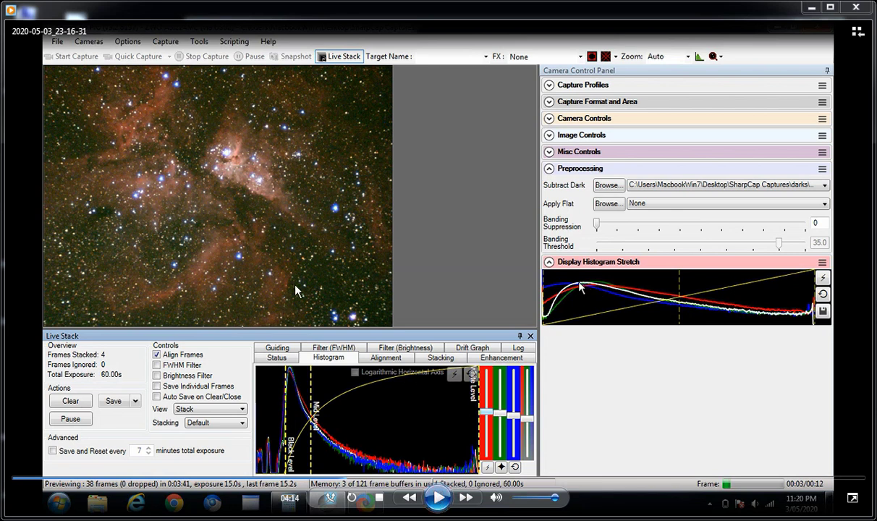
click(285, 256)
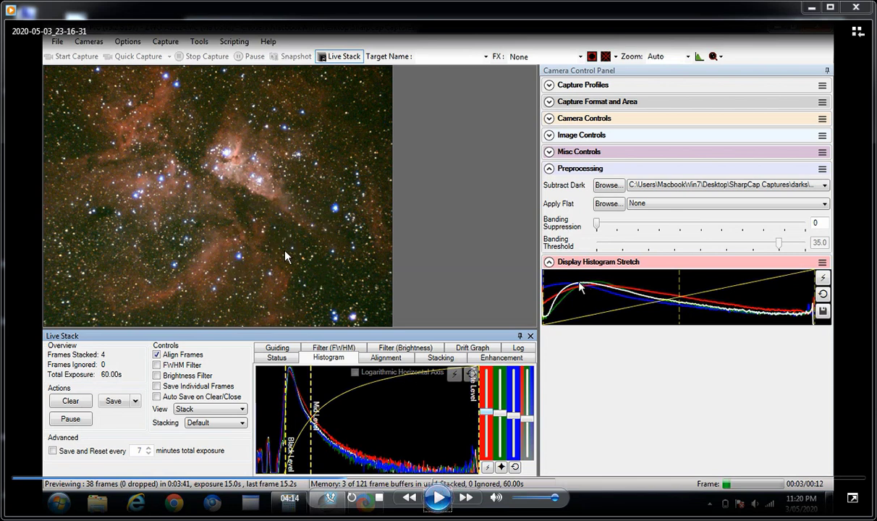